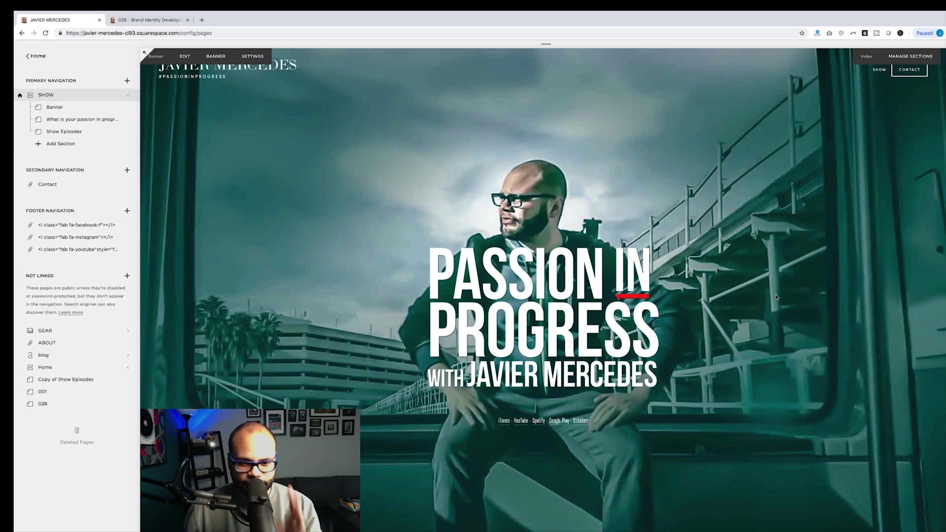
- Open the footer's top blocks for editing
scroll(427, 260, down, 9)
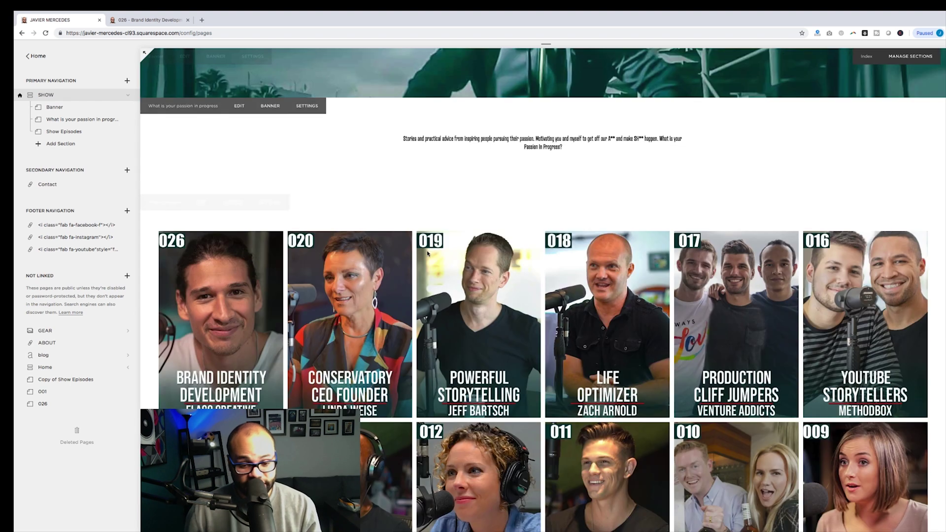
scroll(650, 281, up, 7)
scroll(651, 282, down, 15)
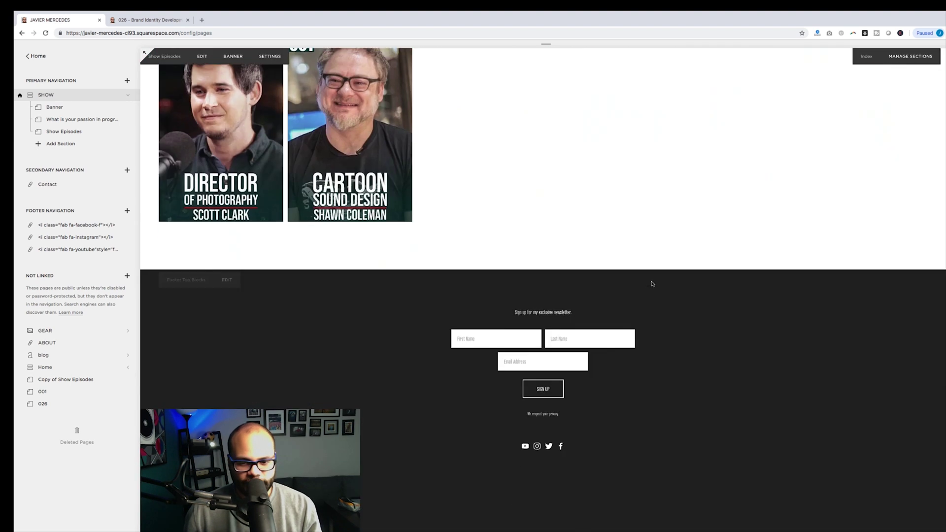
click(227, 279)
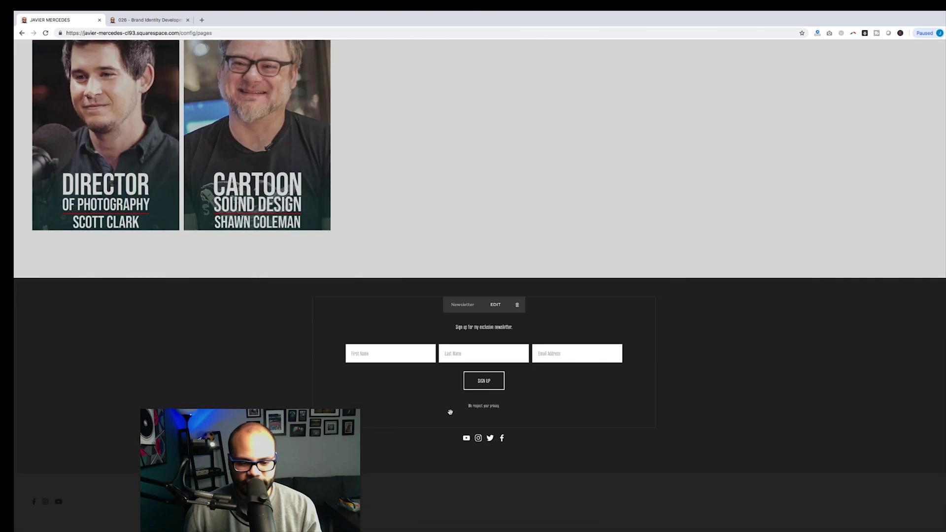
- Add a trial Social Links block to the footer and apply its settings
mouse_move(489, 445)
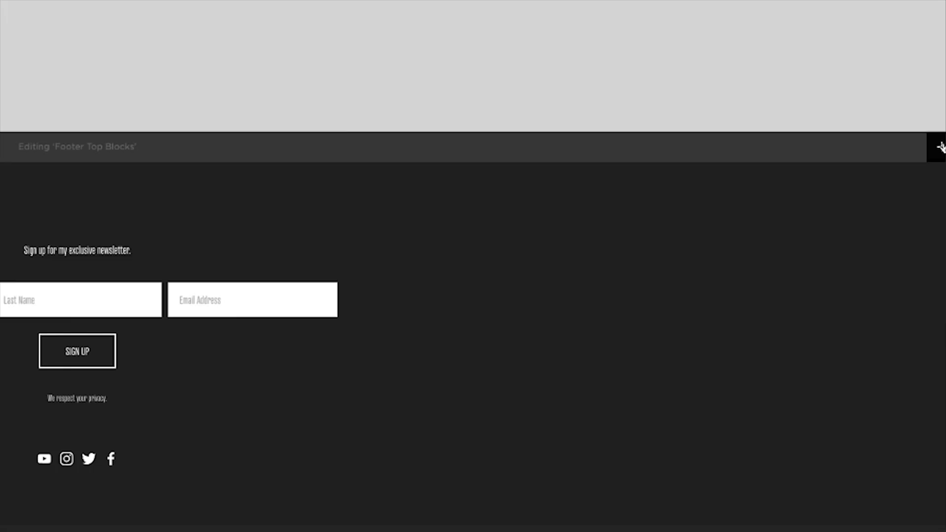
click(942, 272)
scroll(878, 376, down, 6)
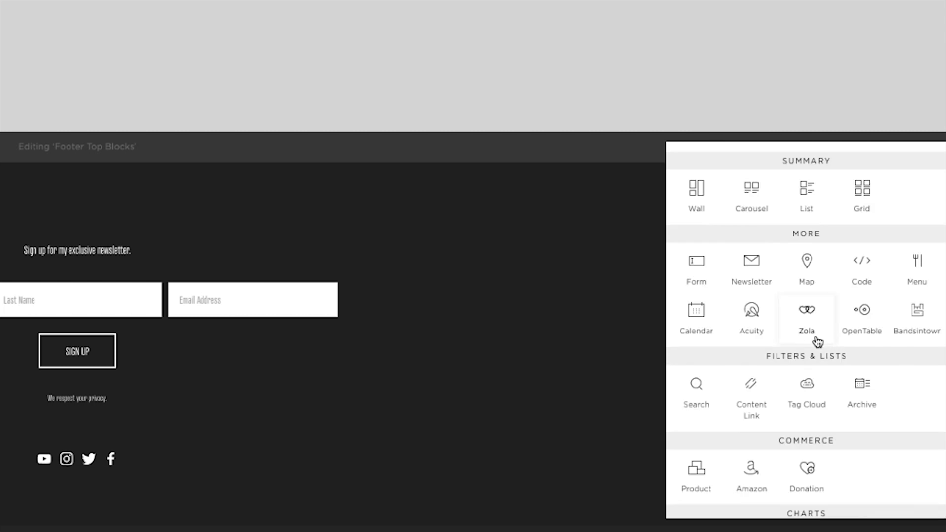
scroll(819, 342, down, 5)
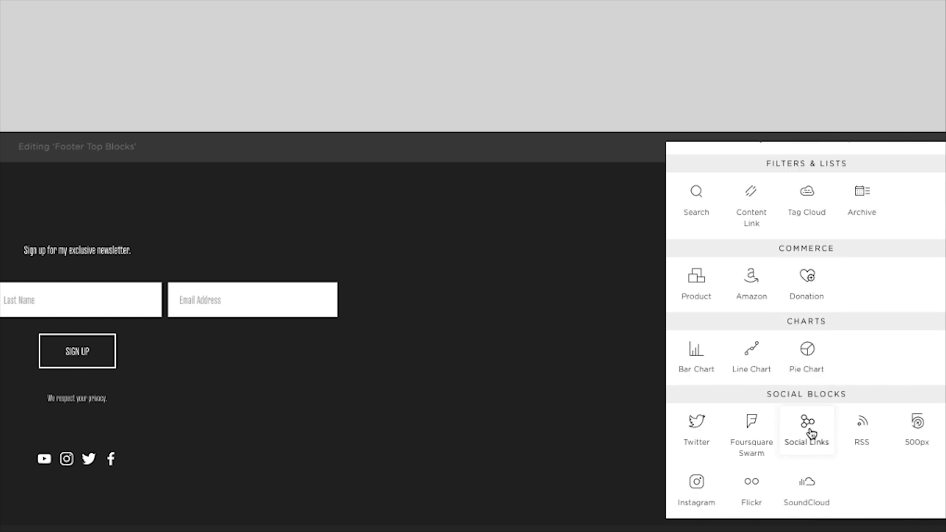
click(809, 428)
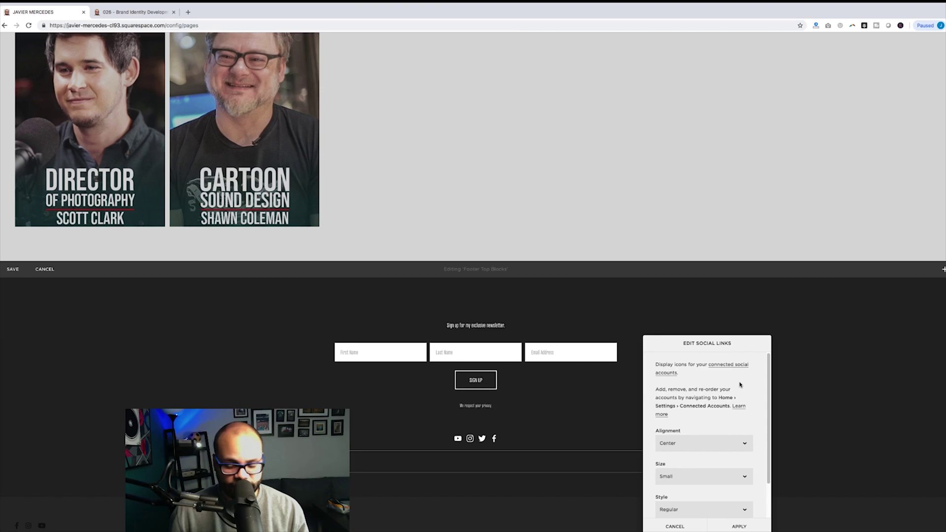
scroll(742, 404, down, 3)
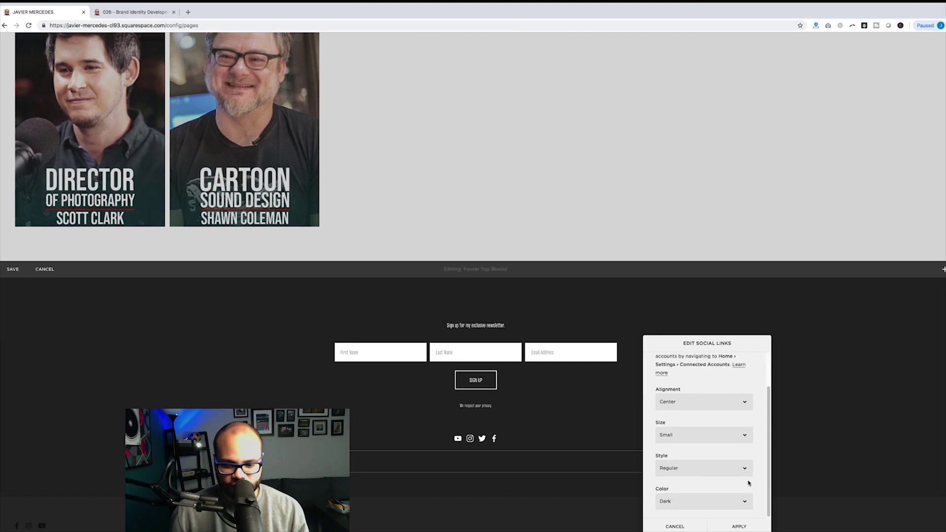
click(737, 527)
- Delete the new Social Links block and confirm YES, leaving the original icon row
mouse_move(519, 441)
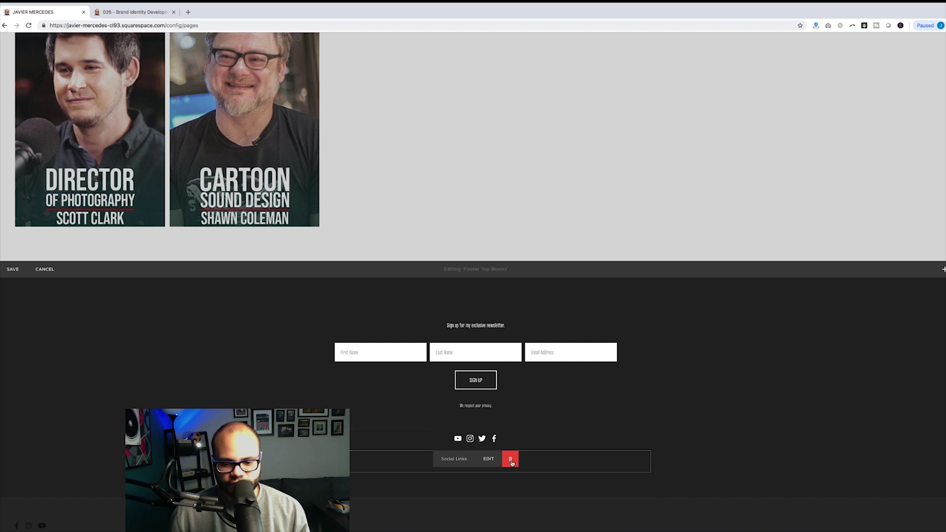
click(511, 459)
click(540, 485)
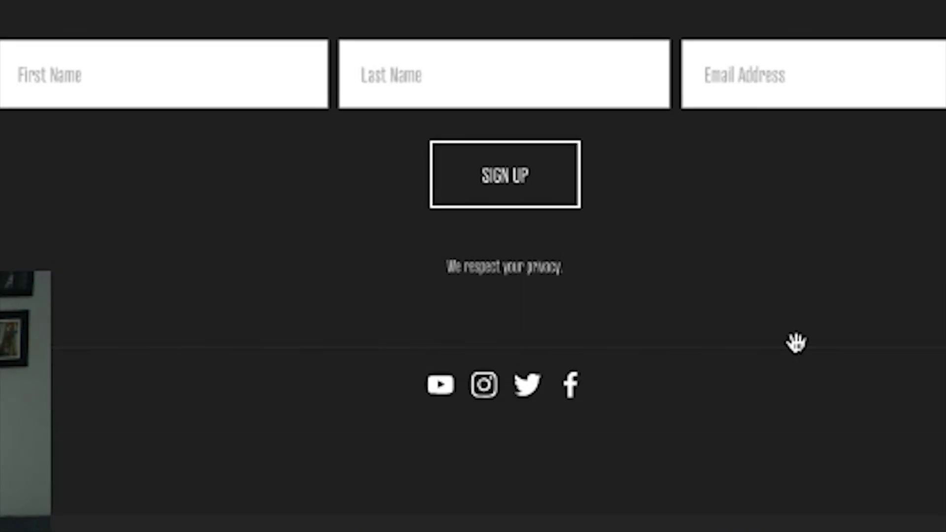
scroll(908, 269, up, 8)
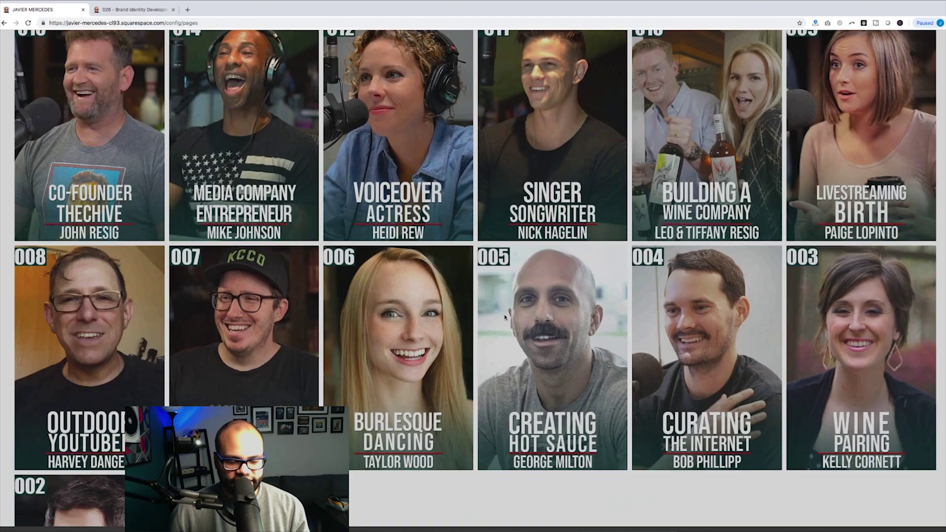
- Save the footer edits and return to the home page banner
scroll(505, 318, down, 6)
click(12, 445)
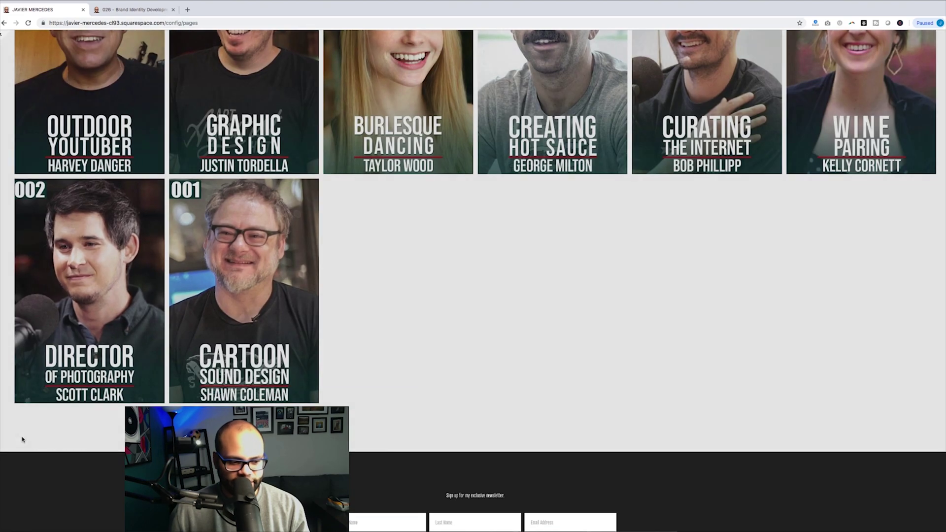
scroll(378, 359, up, 10)
scroll(377, 359, up, 4)
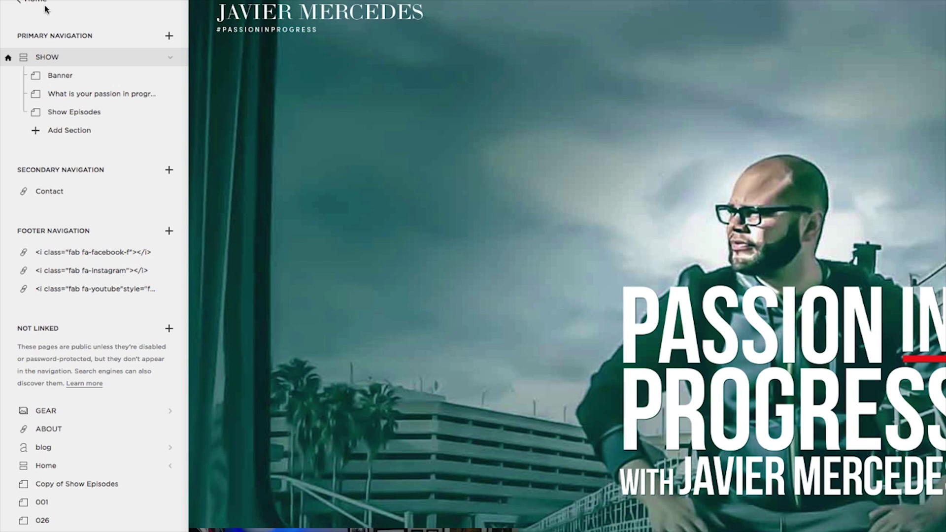
click(45, 6)
click(51, 218)
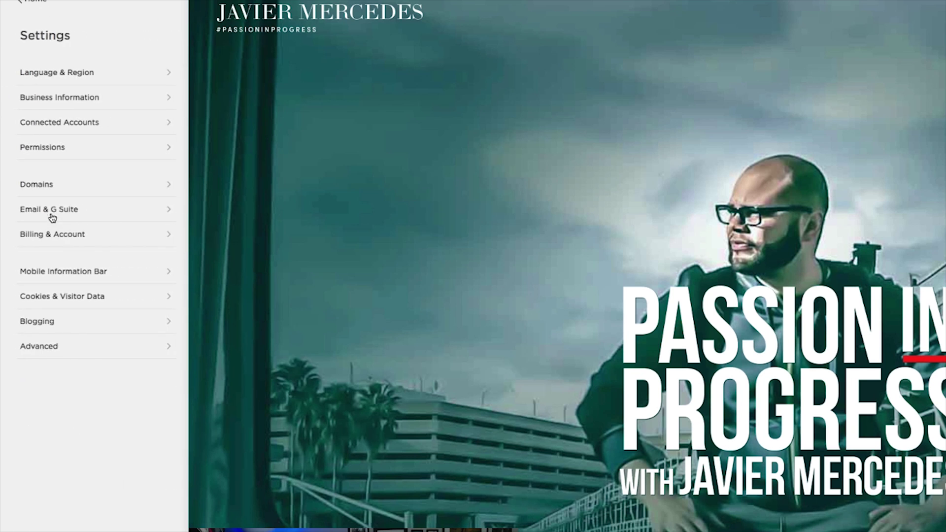
click(60, 345)
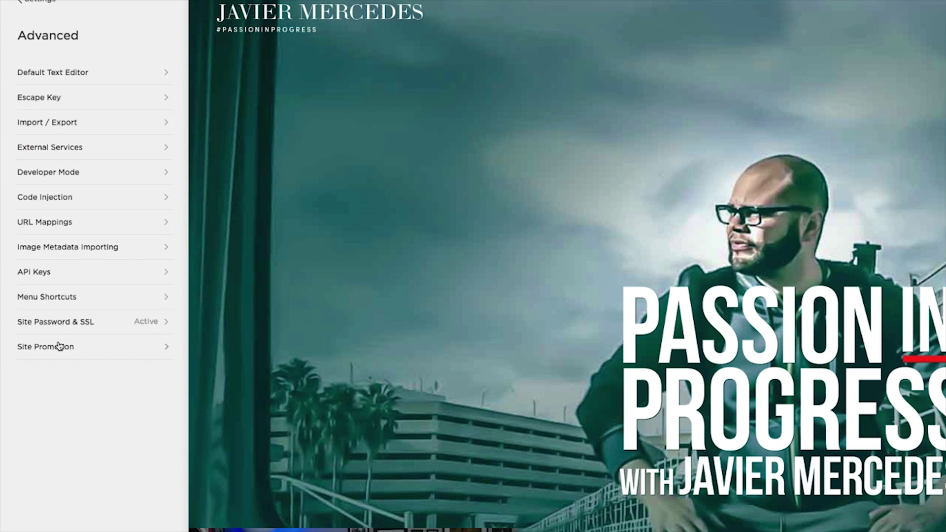
click(65, 199)
drag(155, 135, 21, 102)
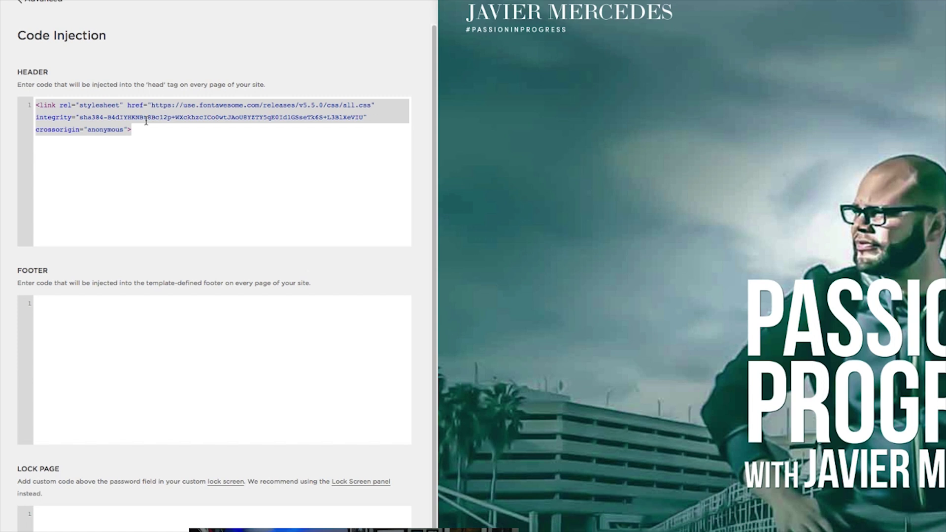
click(39, 2)
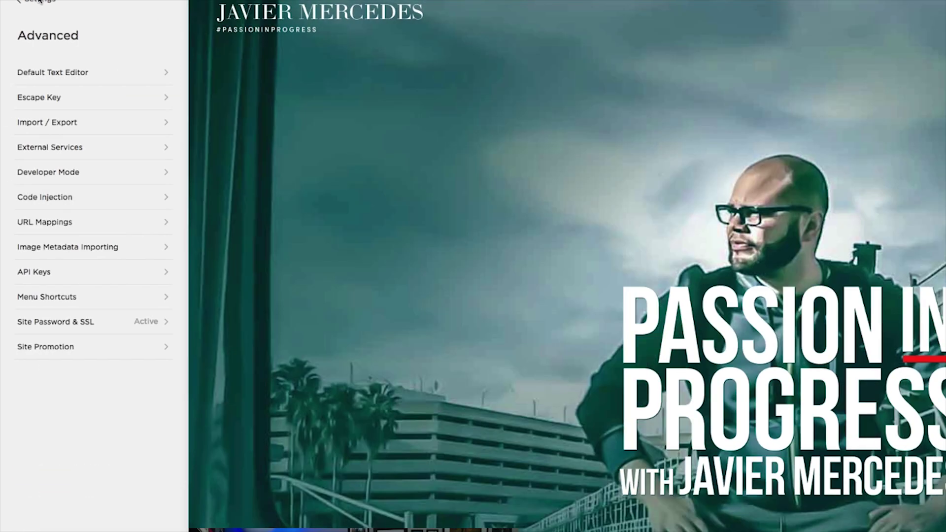
click(40, 3)
click(22, 49)
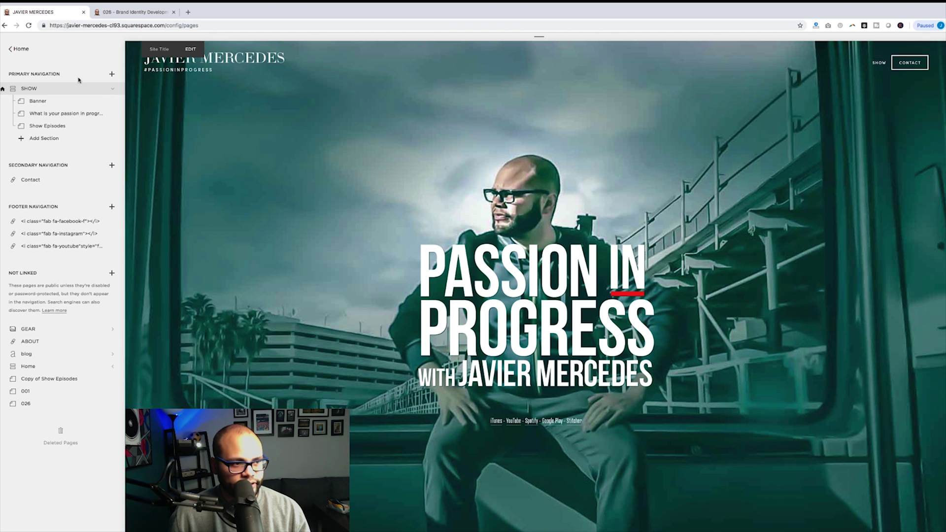
- Begin adding a link page to Primary Navigation, then dismiss the empty link setup
click(112, 75)
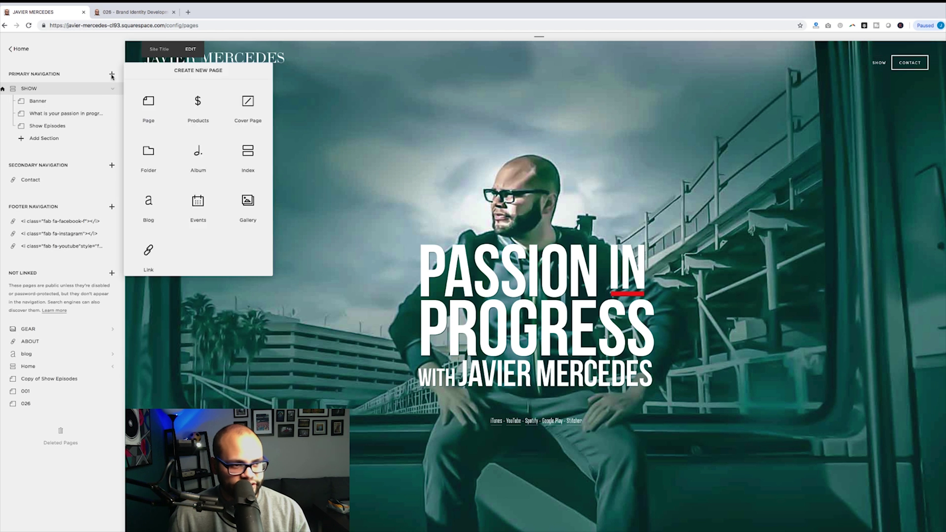
click(149, 251)
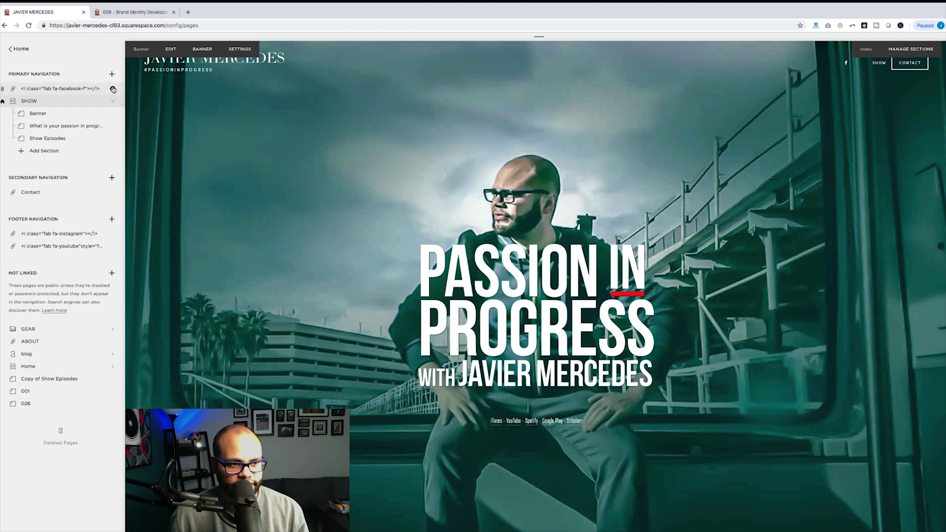
click(113, 89)
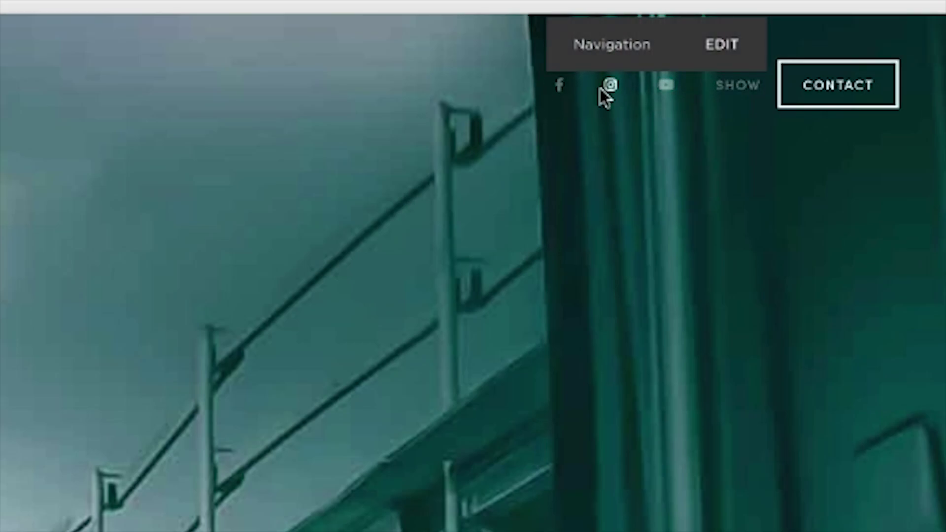
- Drag the Facebook, Instagram and YouTube icon links from Footer Navigation above SHOW, cancelling Configure Link
mouse_move(679, 97)
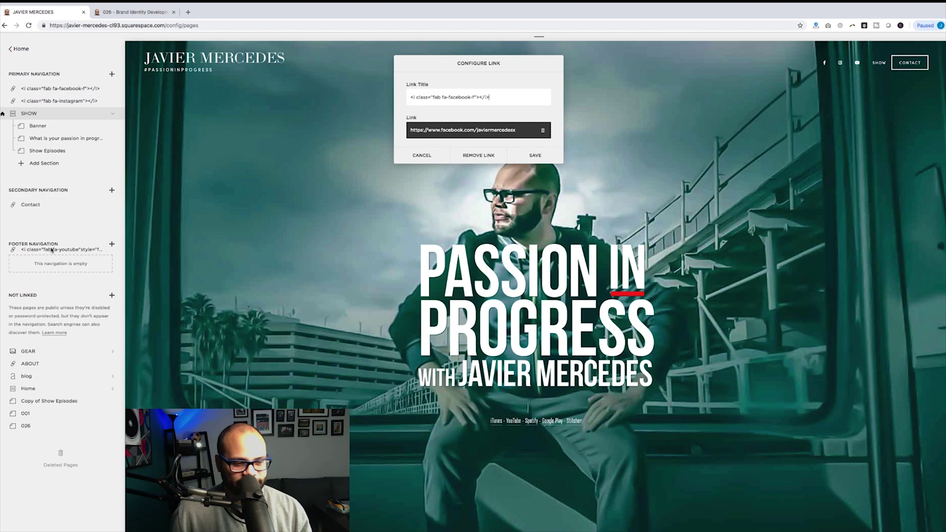
drag(51, 266, 56, 126)
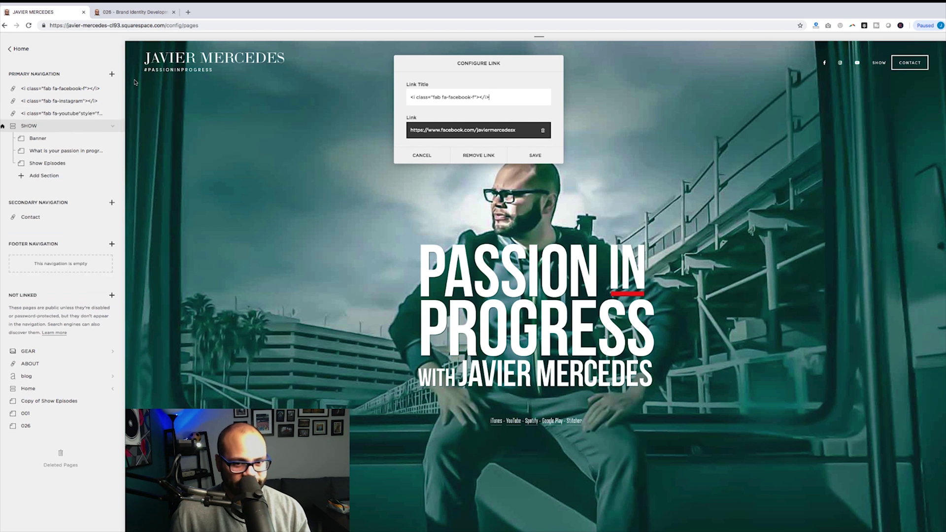
click(422, 155)
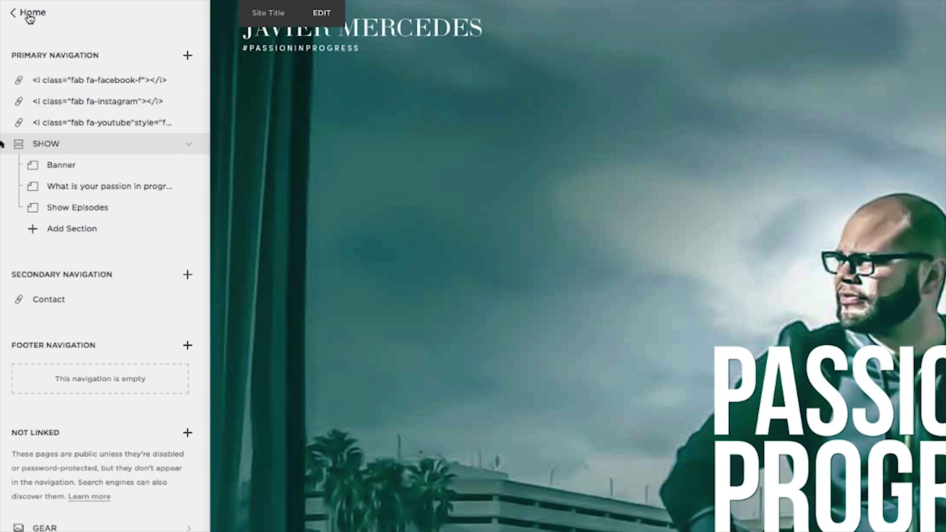
- Set Header: Layout > Social Position to Bottom Right in Design > Site Styles
click(30, 14)
click(87, 148)
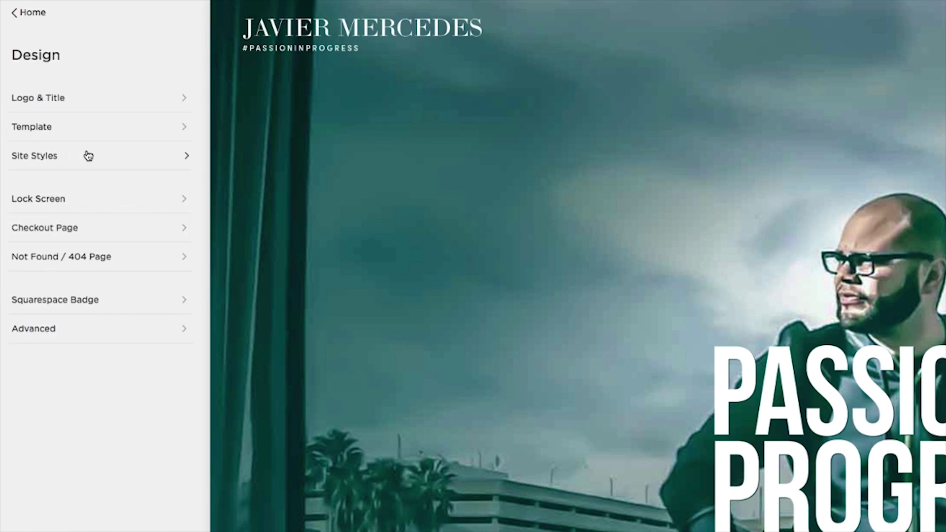
click(75, 156)
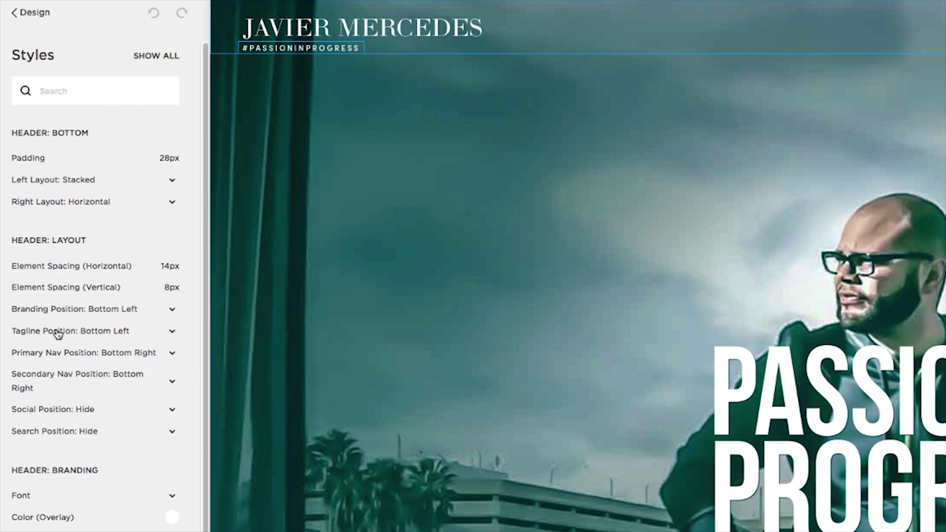
scroll(156, 340, down, 4)
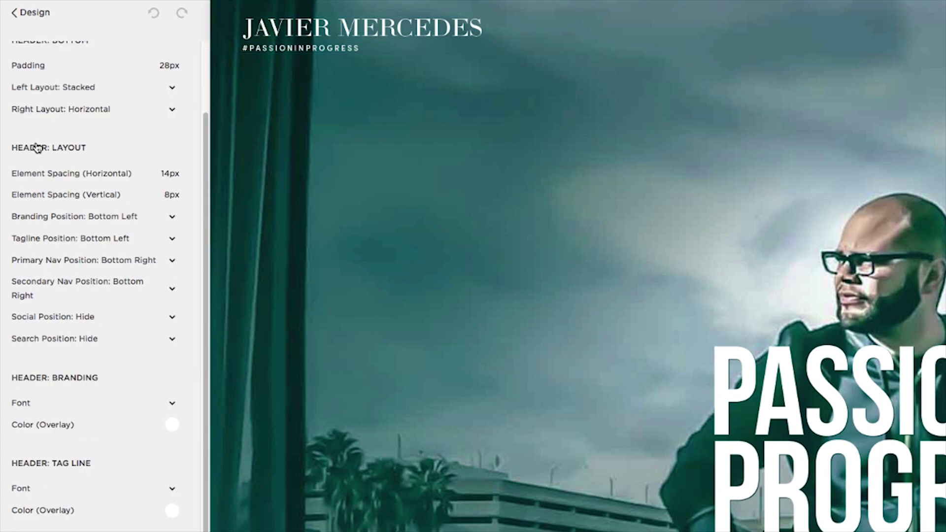
click(173, 318)
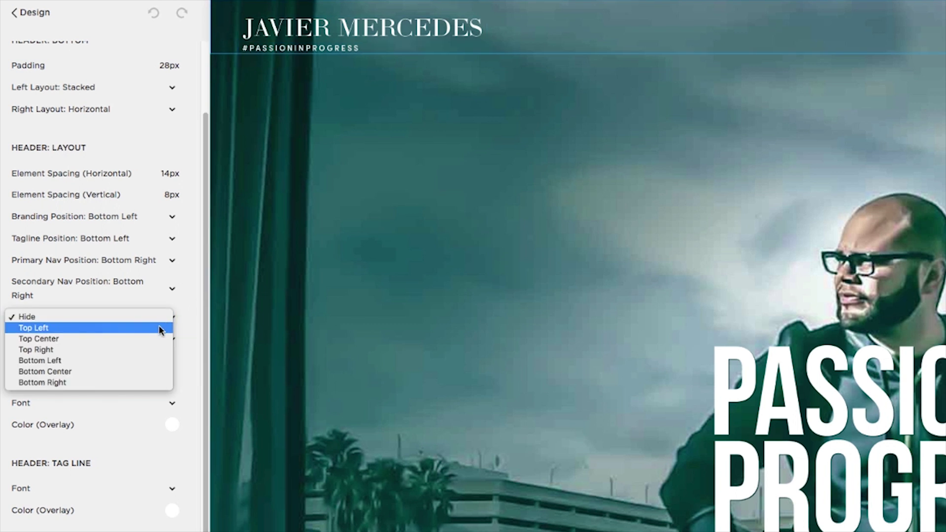
click(142, 383)
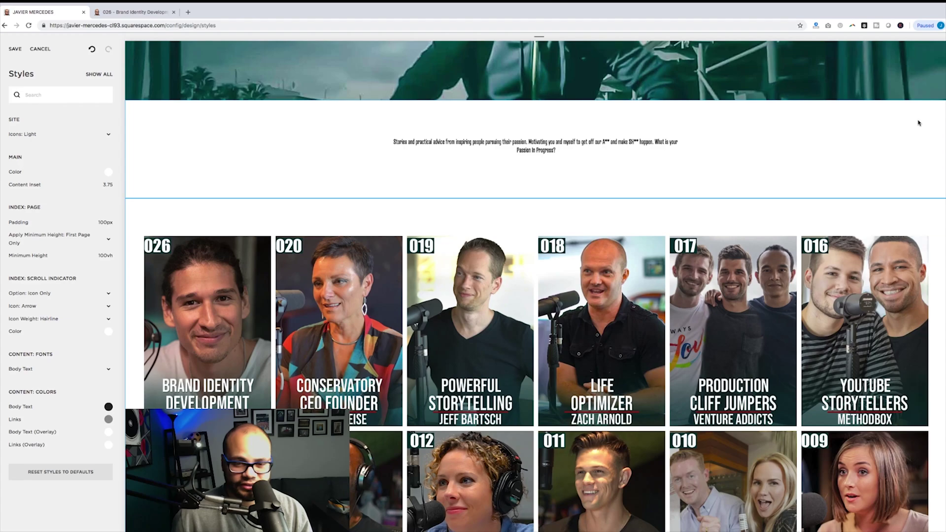
- Scroll down to the footer and open the newsletter block's style settings
scroll(786, 227, down, 15)
scroll(785, 226, down, 1)
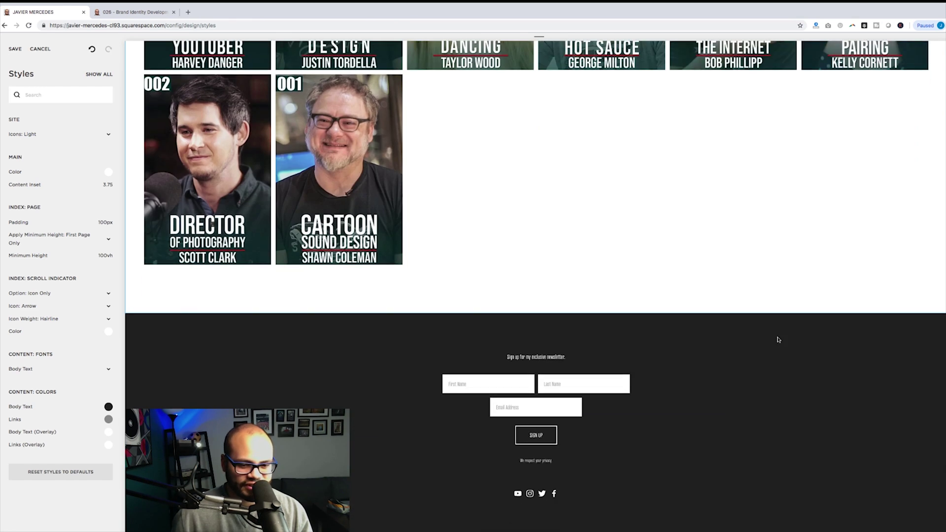
click(847, 363)
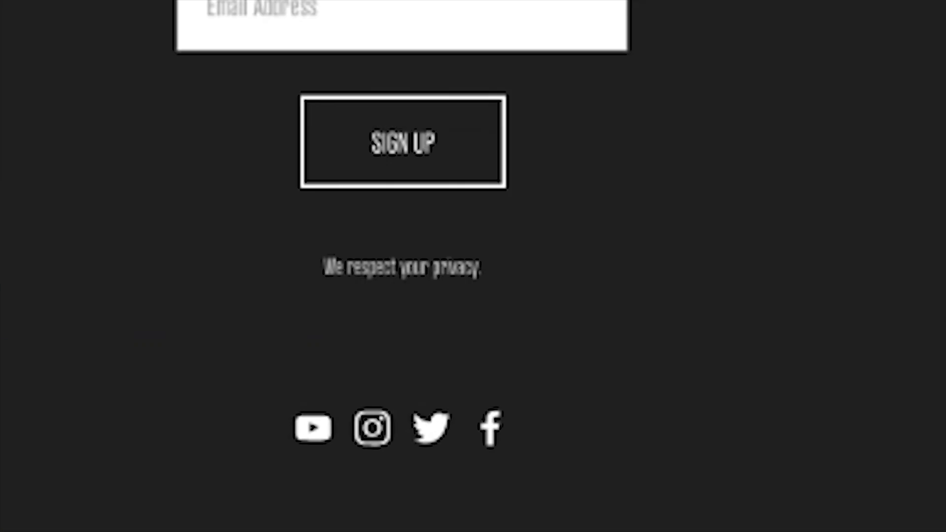